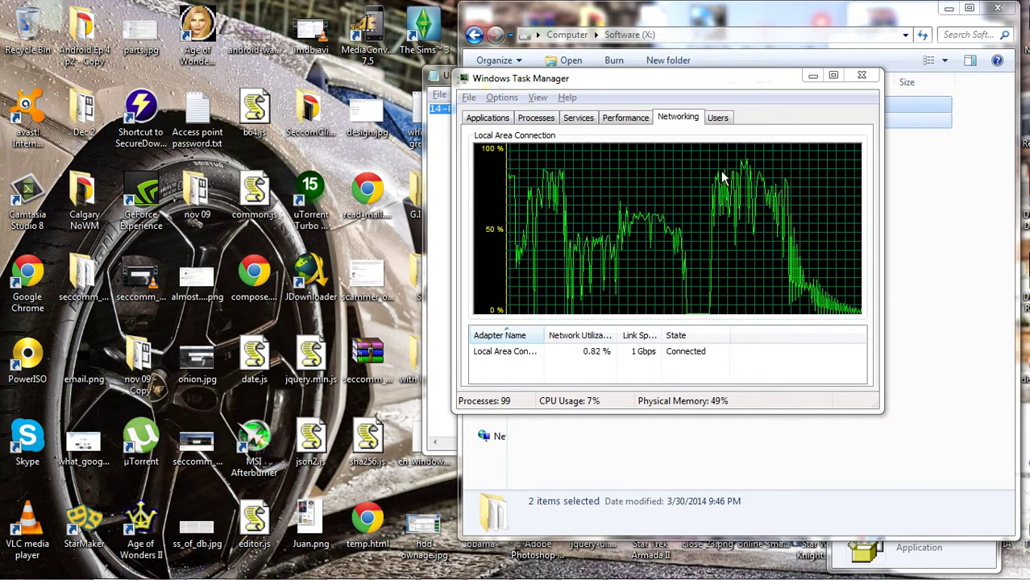
- Close Windows Task Manager and clear the folder selection on the Software (X:) drive
left_click(915, 511)
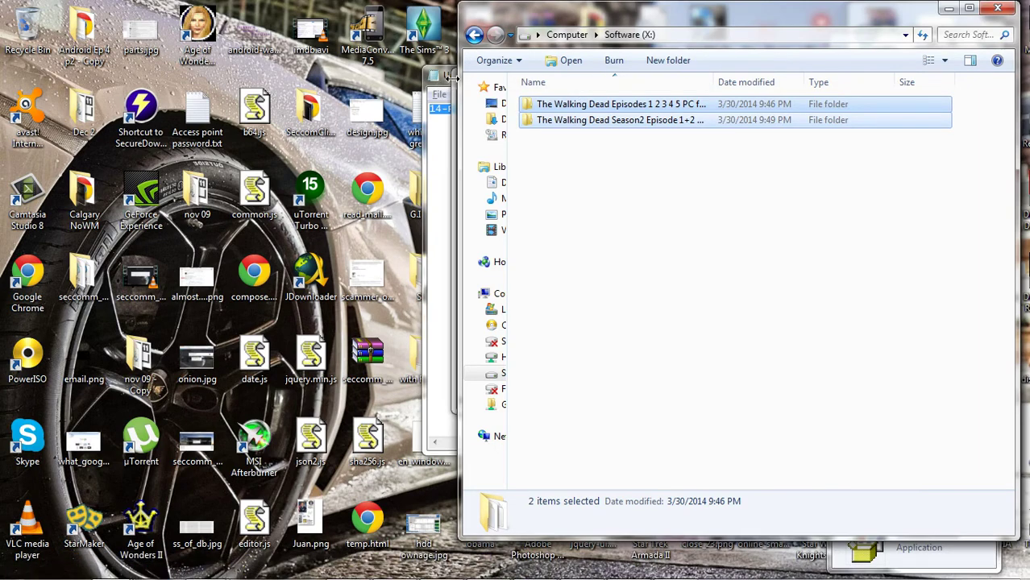
left_click(454, 77)
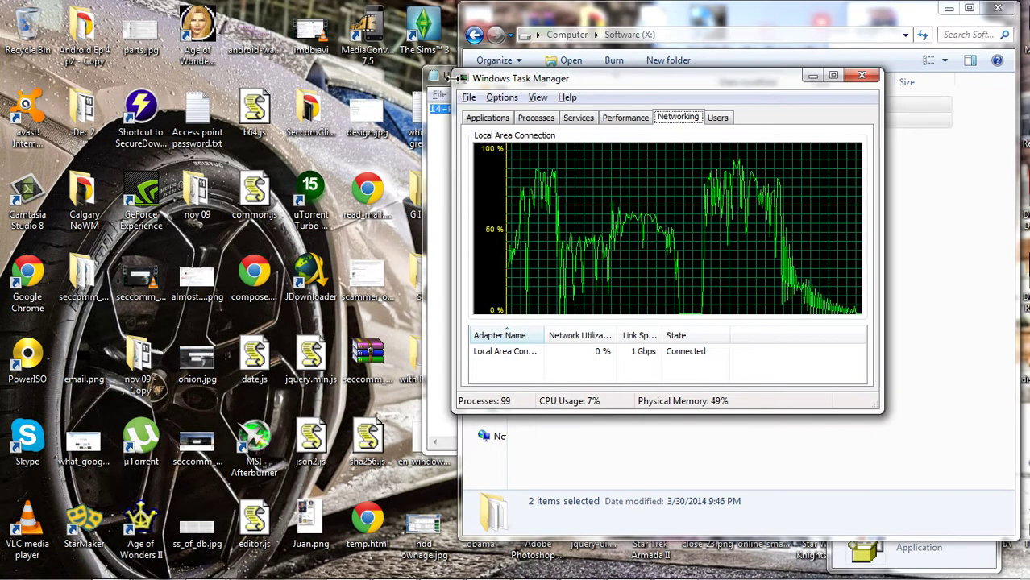
left_click(861, 77)
left_click(669, 260)
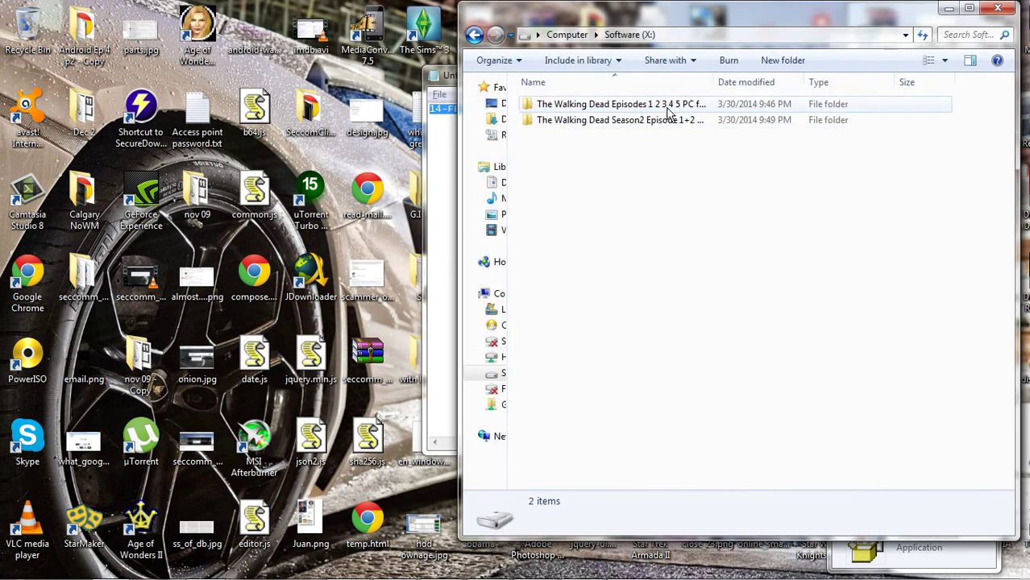
- Look through the two The Walking Dead folders on the Software (X:) drive and return to the Computer drive overview
left_click(667, 120)
key("Up")
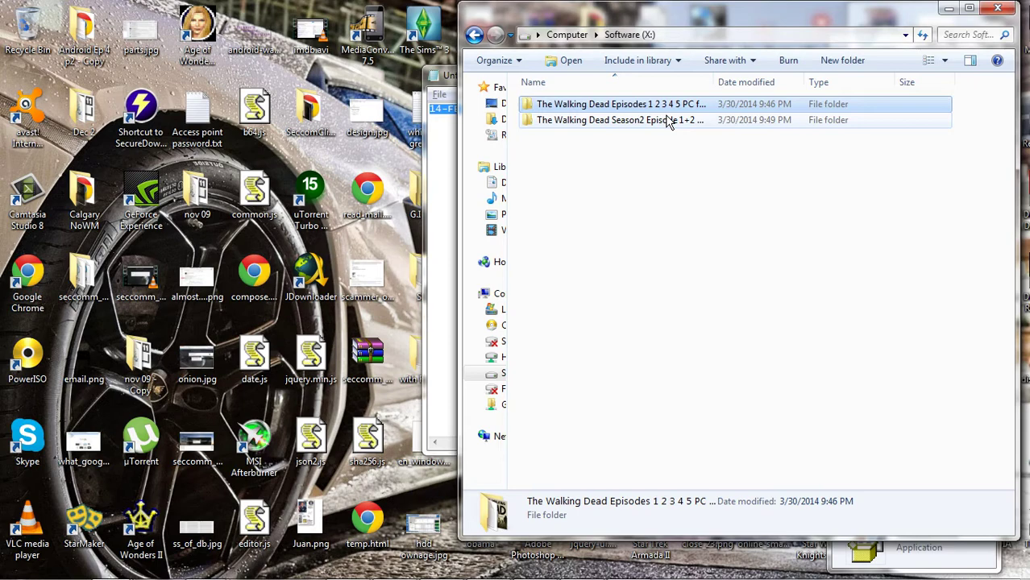
left_click(667, 120)
double_click(667, 120)
key("BackSpace")
key("Up")
key("Return")
key("Down")
key("Up")
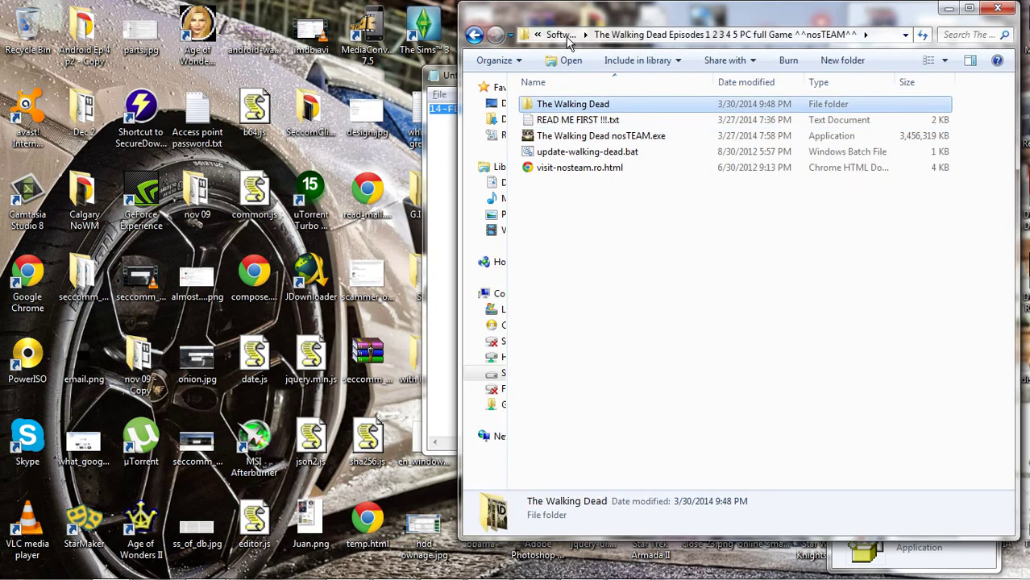
left_click(564, 36)
left_click(567, 36)
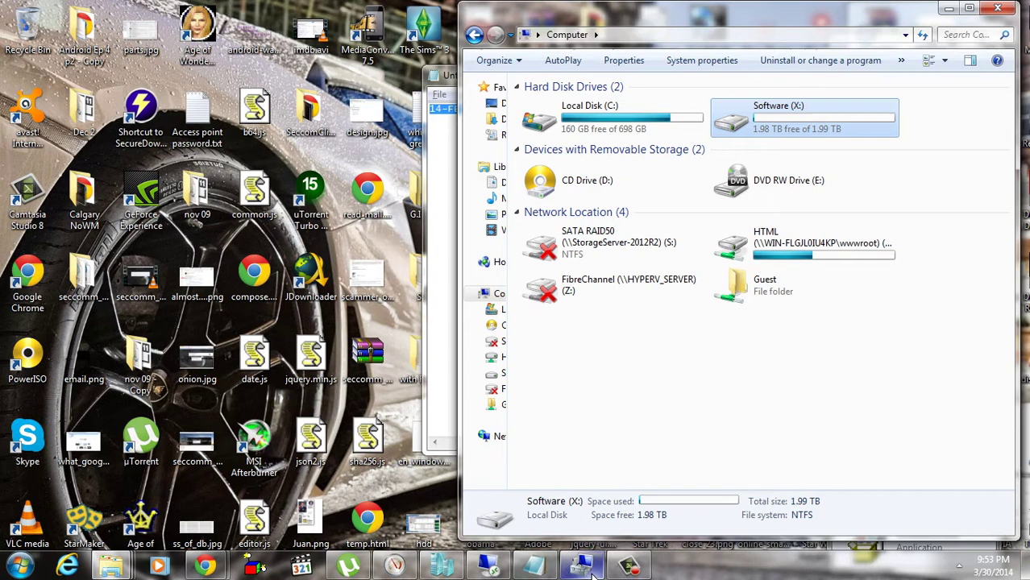
- Find and open iSCSI Initiator, and select the storageserver software target among the discovered targets
left_click(3, 564)
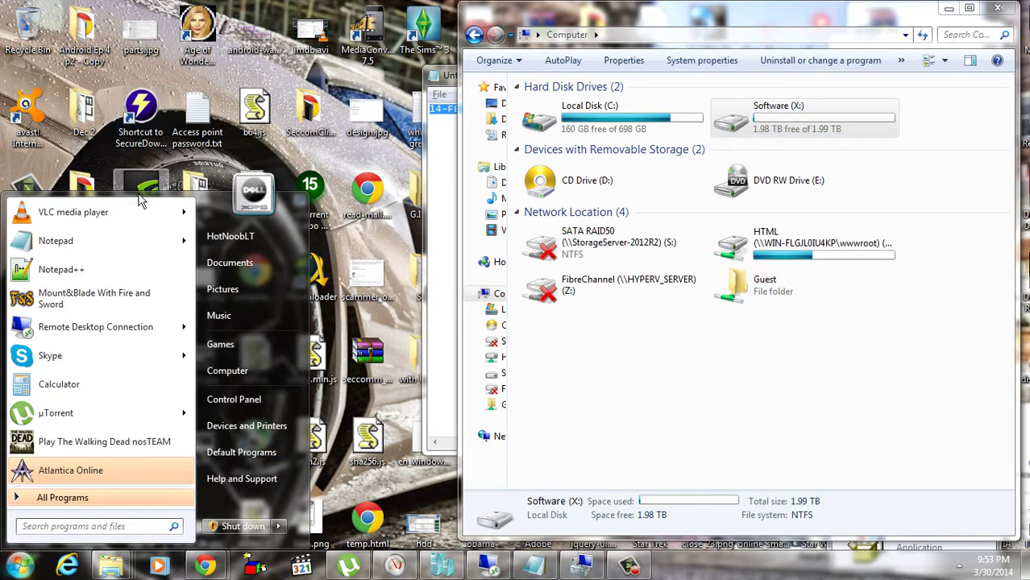
type("iscsi")
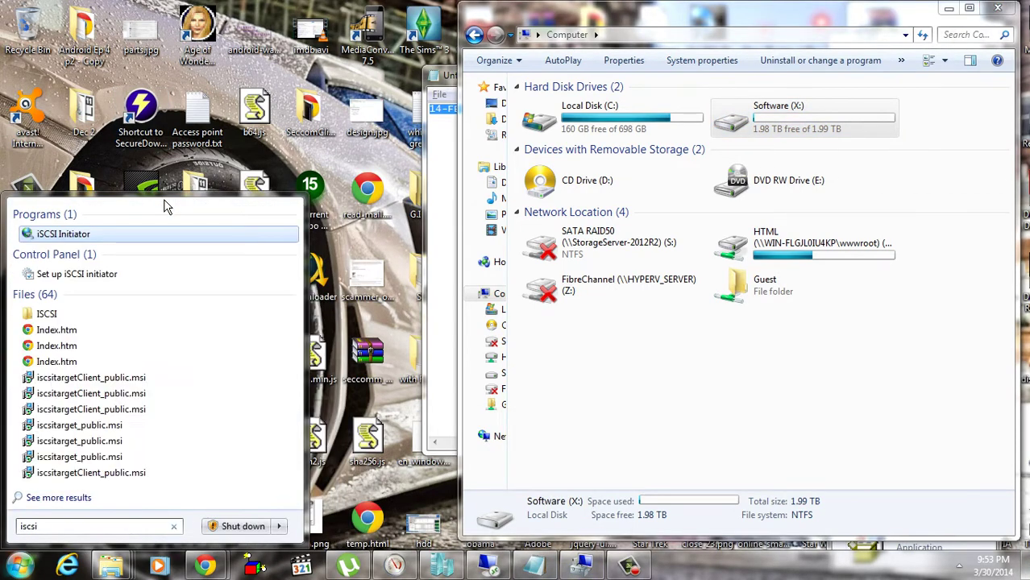
left_click(116, 235)
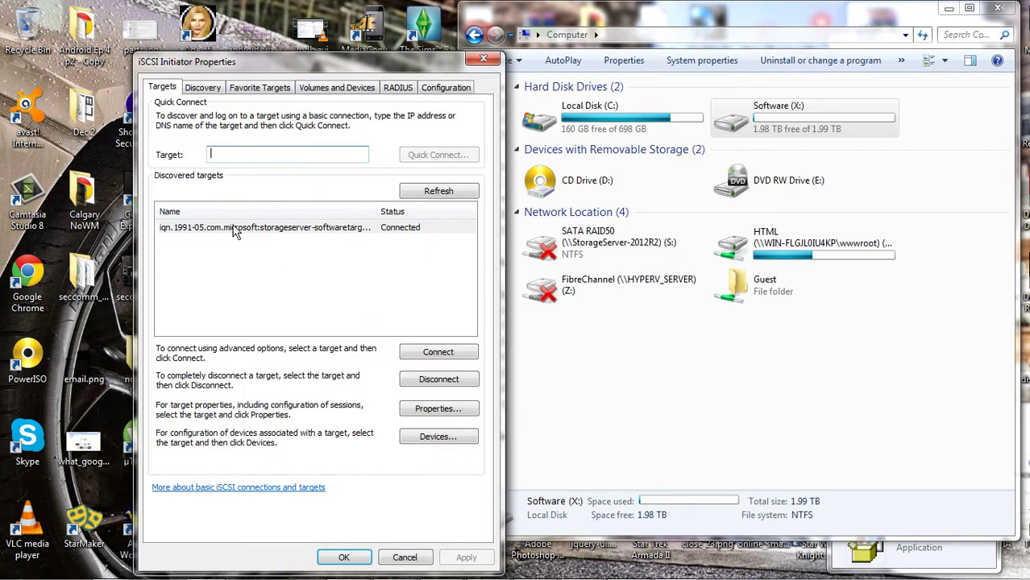
left_click(238, 227)
- Compare the Software (X:) drive listed under Computer with the target in iSCSI Initiator
key("super")
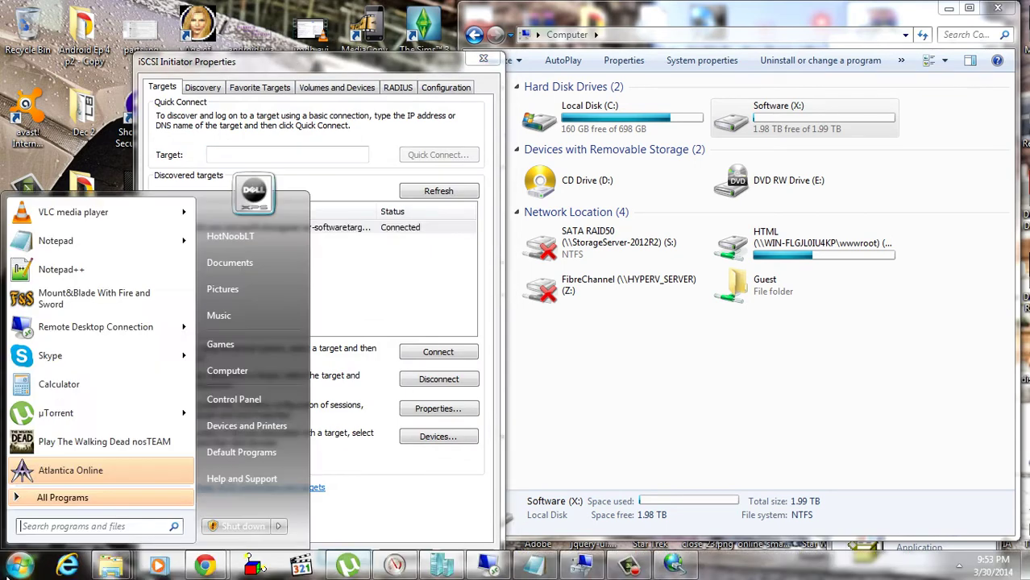
left_click(223, 374)
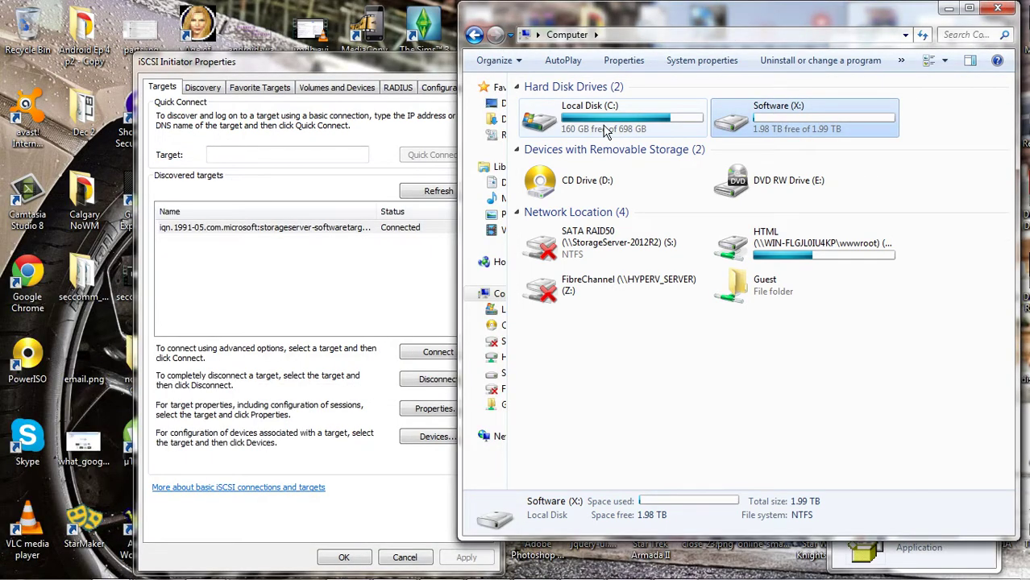
left_click(391, 72)
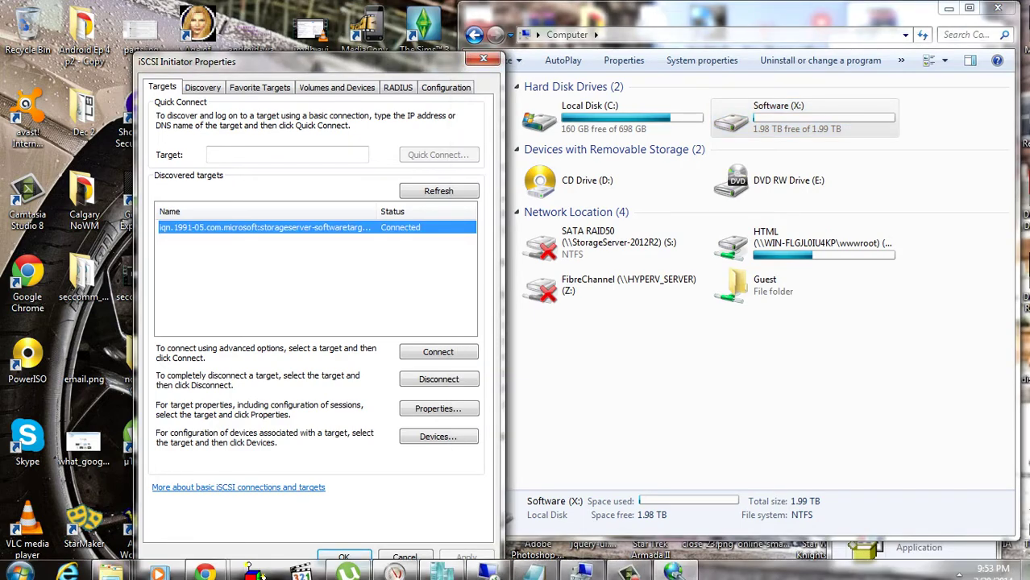
- View the Software (X:) volume on Disk 1 in the open Computer Management window, and close that window
key("super")
left_click(594, 574)
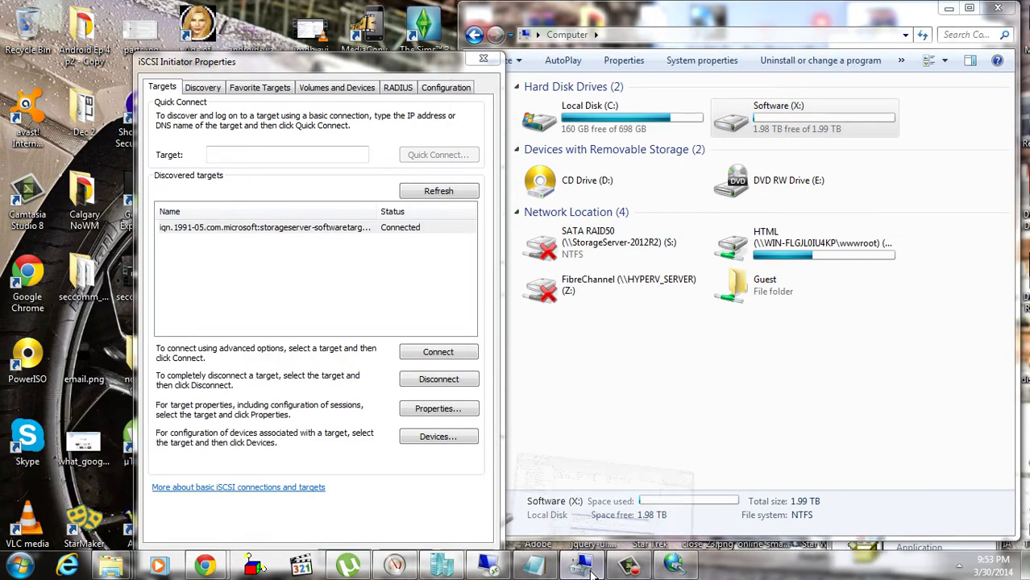
left_click(552, 453)
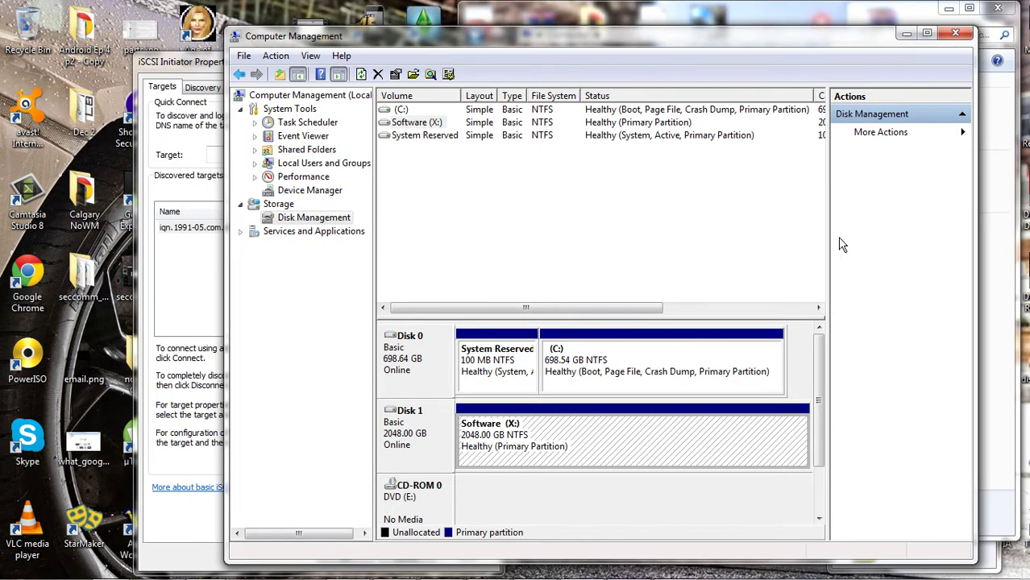
left_click(955, 33)
- Open the The Walking Dead Episodes 1 2 3 4 5 folder on the Software (X:) drive
left_click(761, 122)
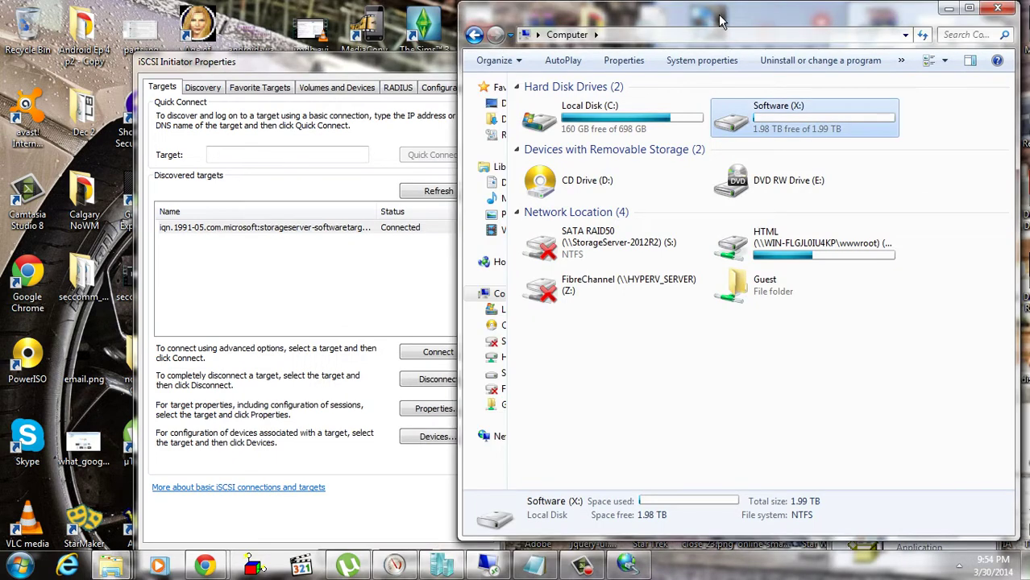
double_click(761, 121)
left_click(620, 122)
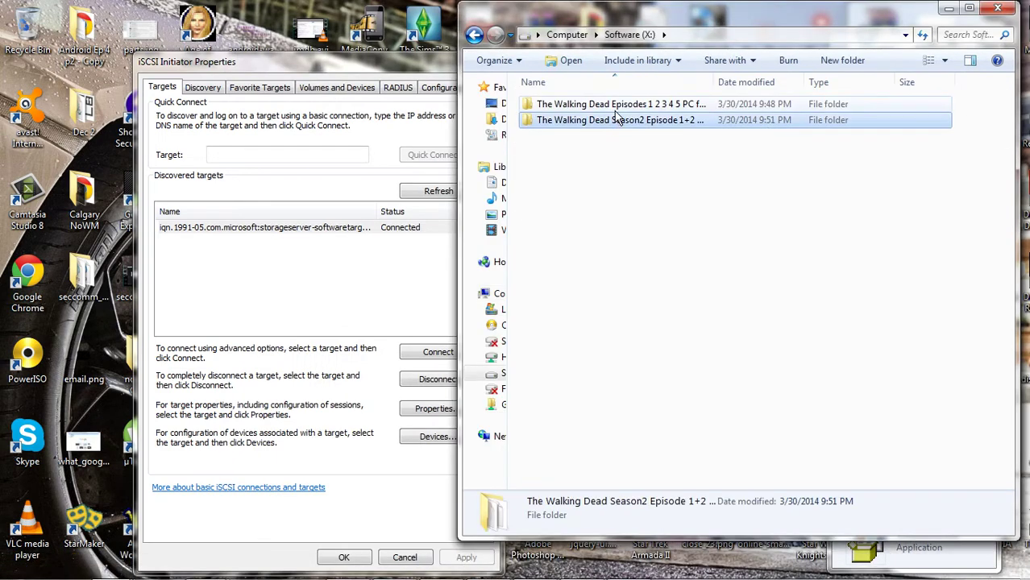
double_click(617, 106)
double_click(562, 138)
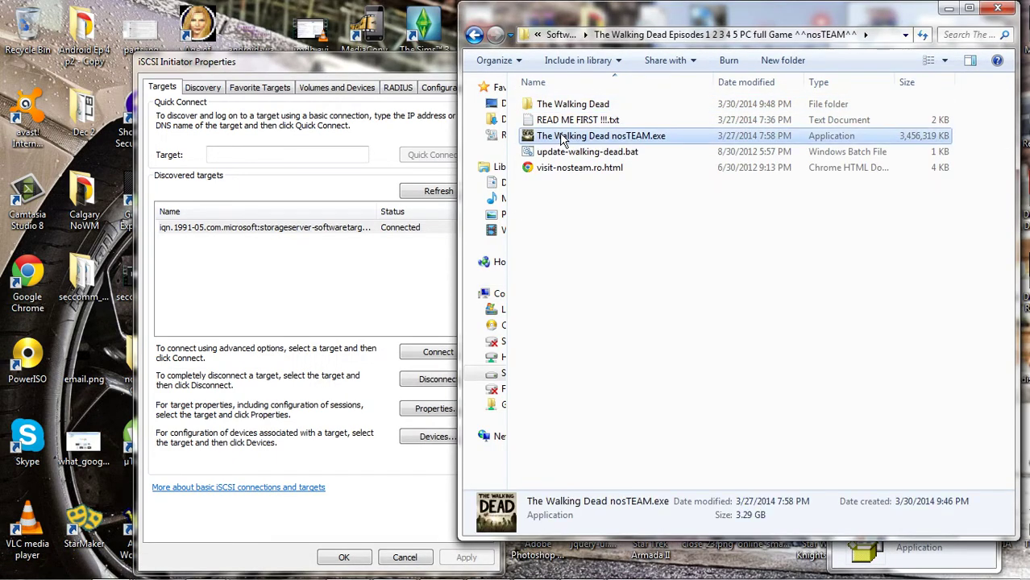
left_click(558, 312)
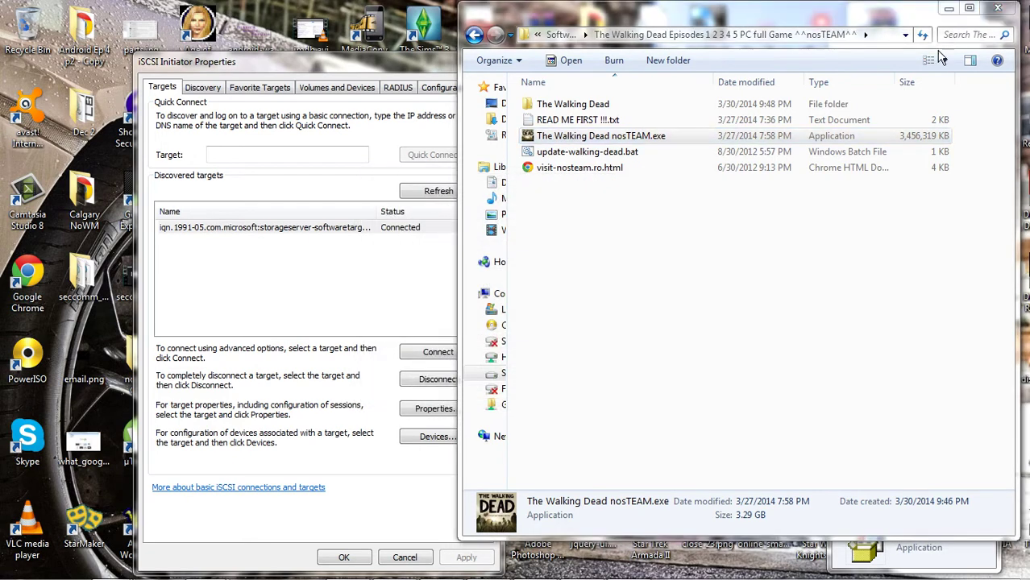
left_click(677, 427)
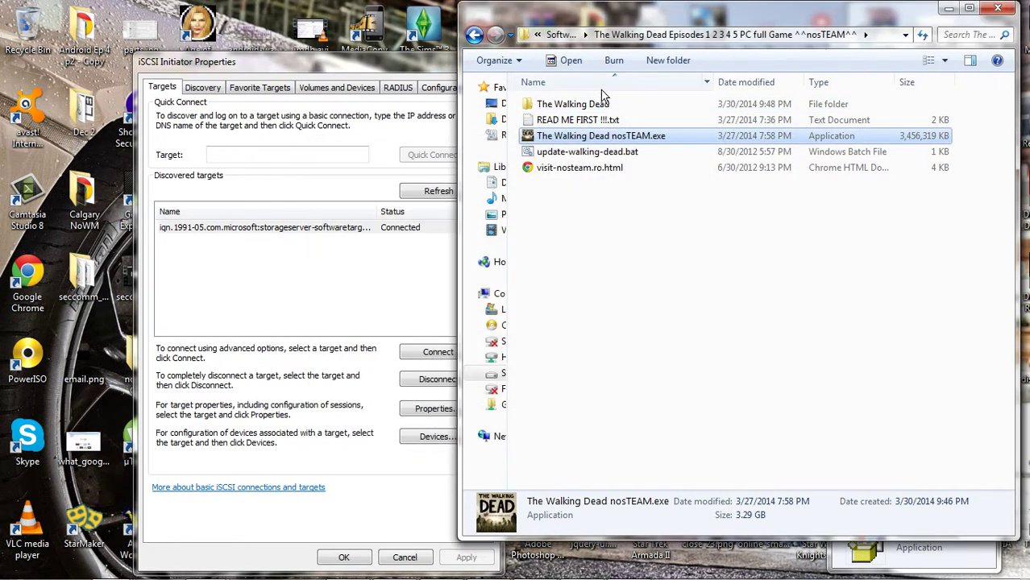
- Open the The Walking Dead subfolder and launch WalkingDead101.exe from it
left_click(577, 108)
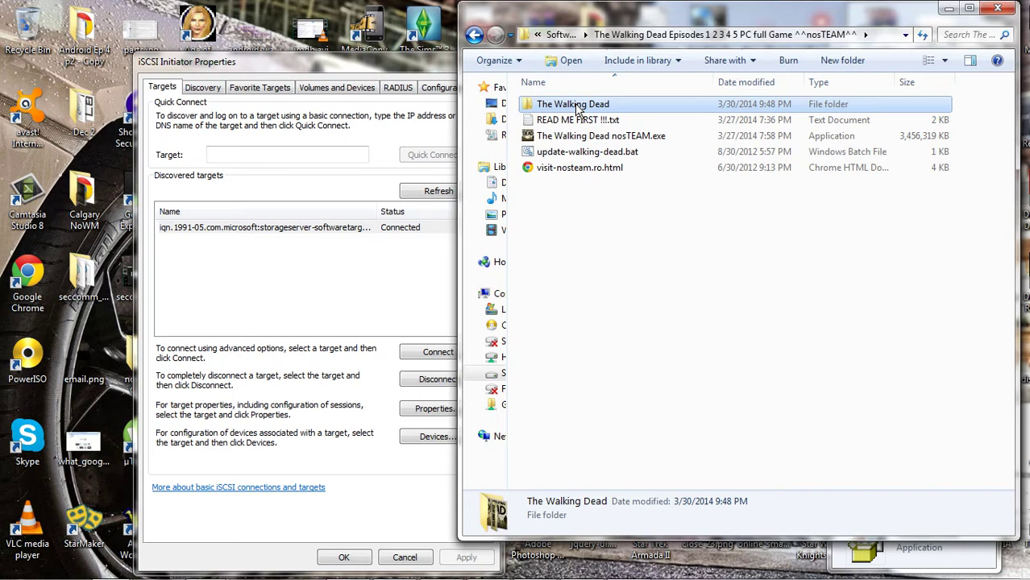
left_click(578, 139)
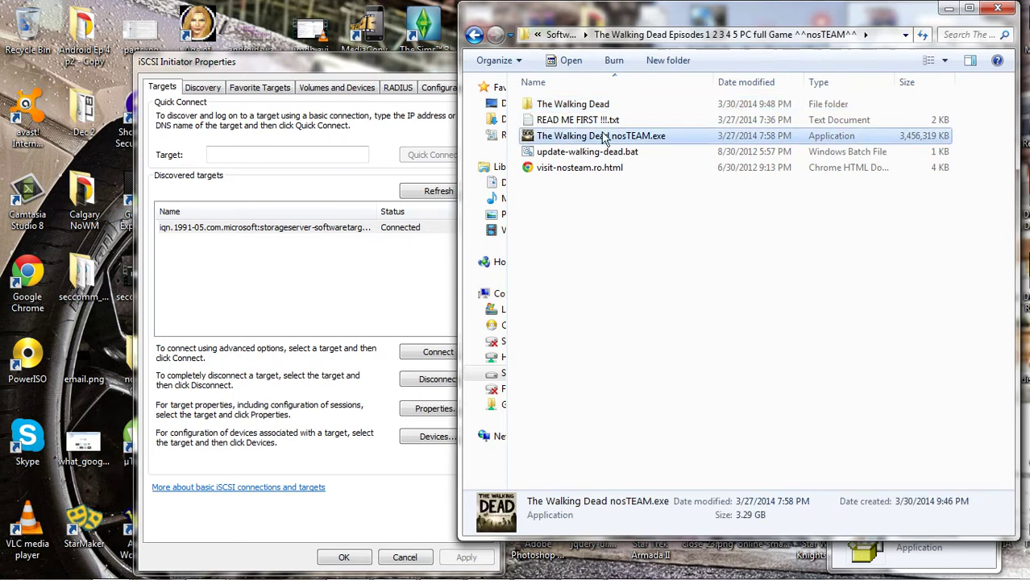
left_click(580, 109)
double_click(579, 113)
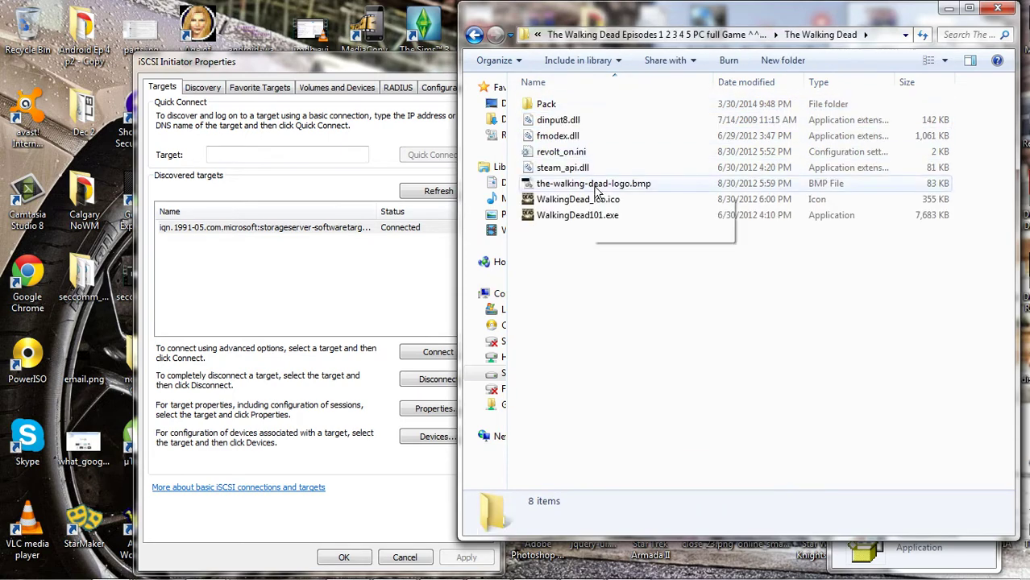
left_click(562, 217)
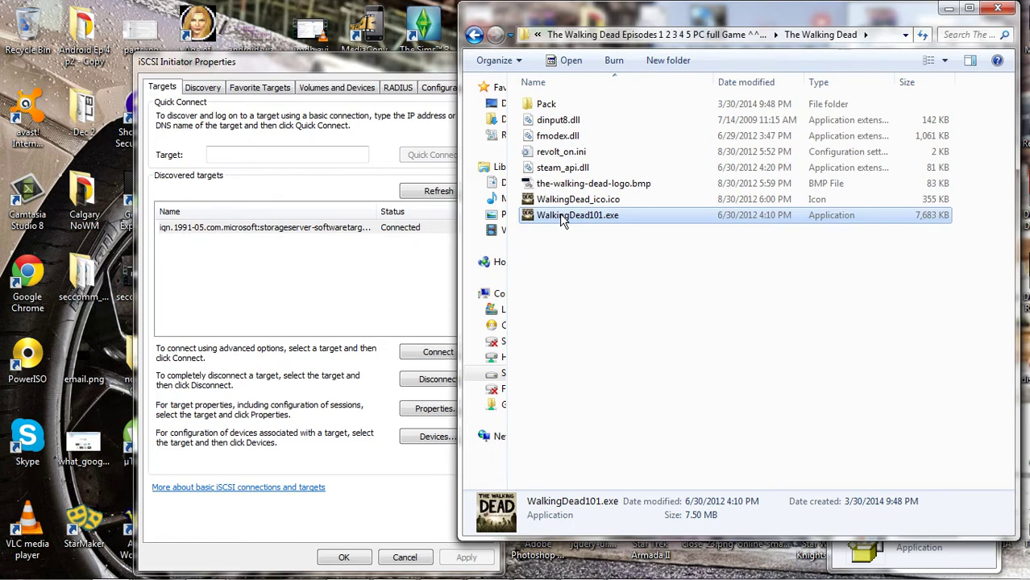
double_click(560, 216)
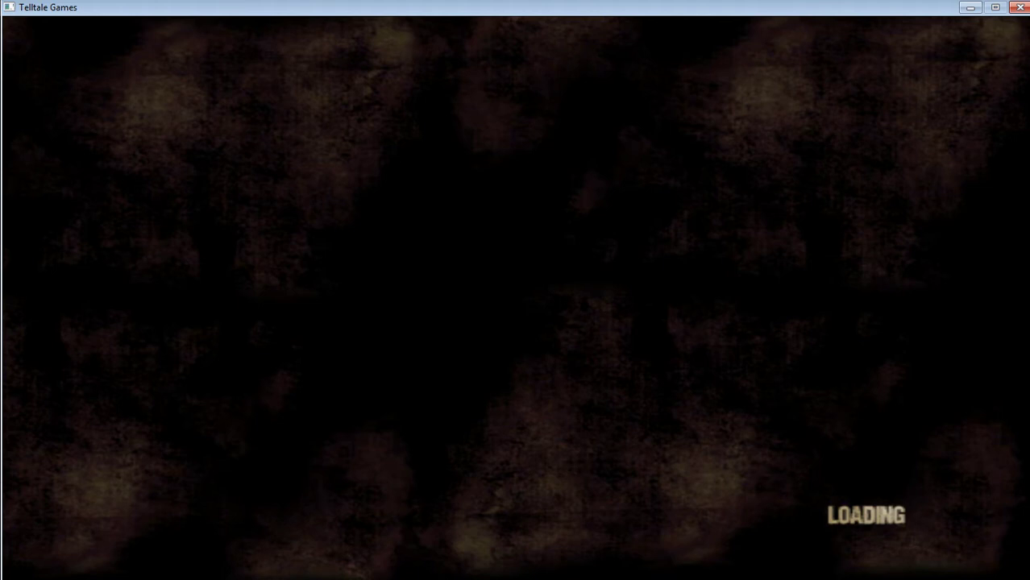
- Switch from the game to its folder window, clear the file selection, and minimize that window
key("alt+Tab")
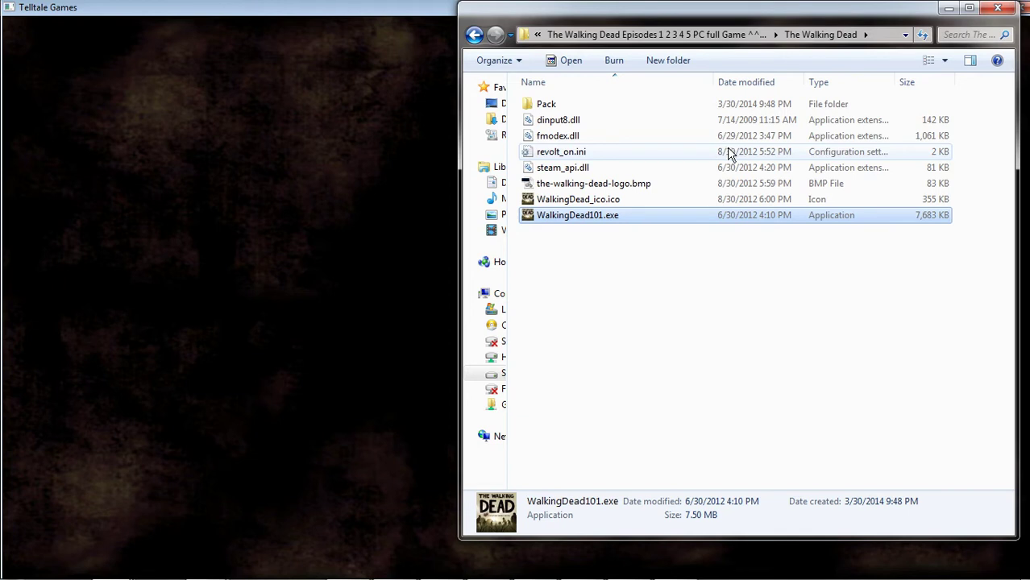
left_click(644, 313)
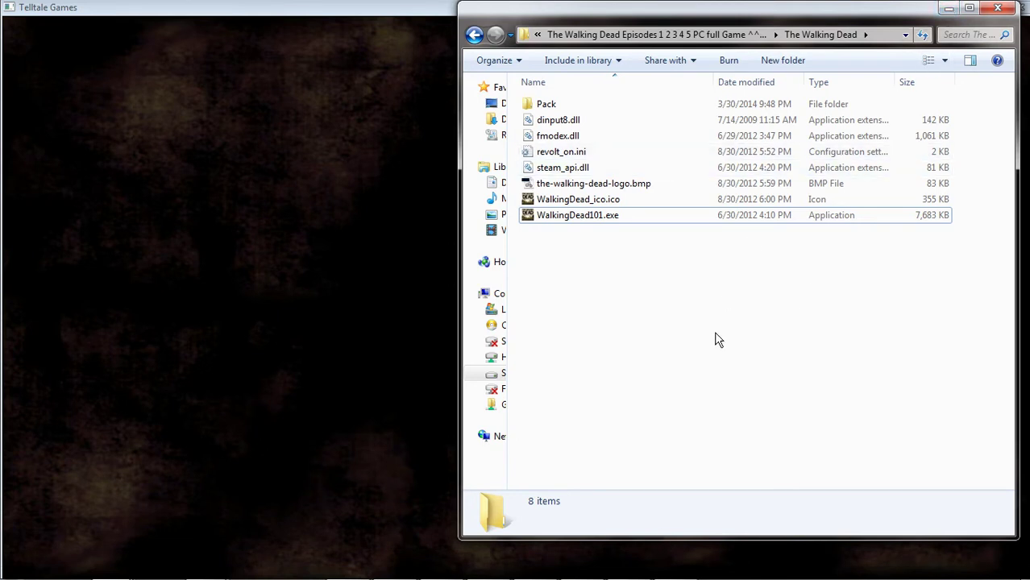
left_click(949, 8)
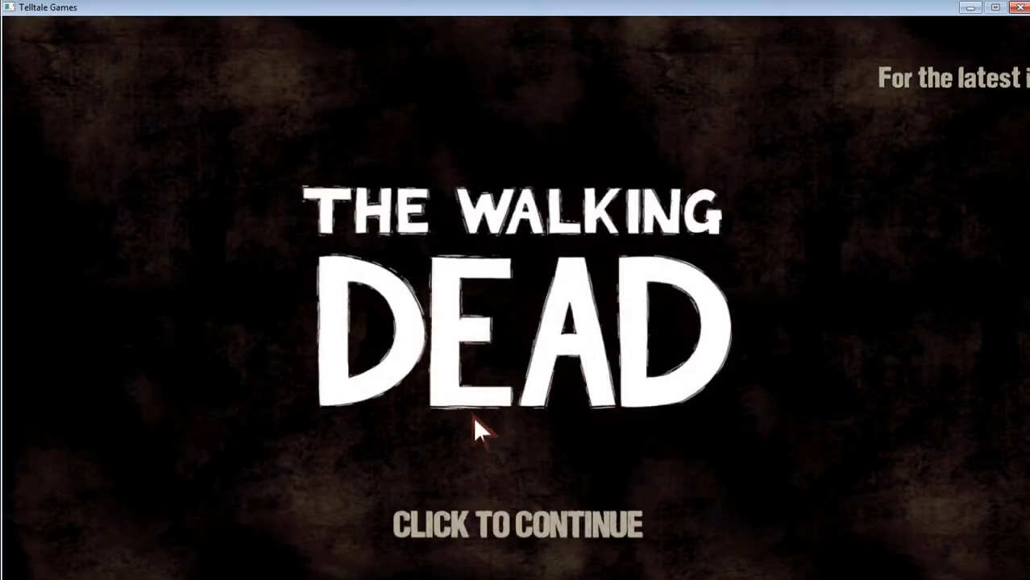
- Continue past The Walking Dead title screen to the main menu, shift the game window slightly, and exit the game
left_click(486, 514)
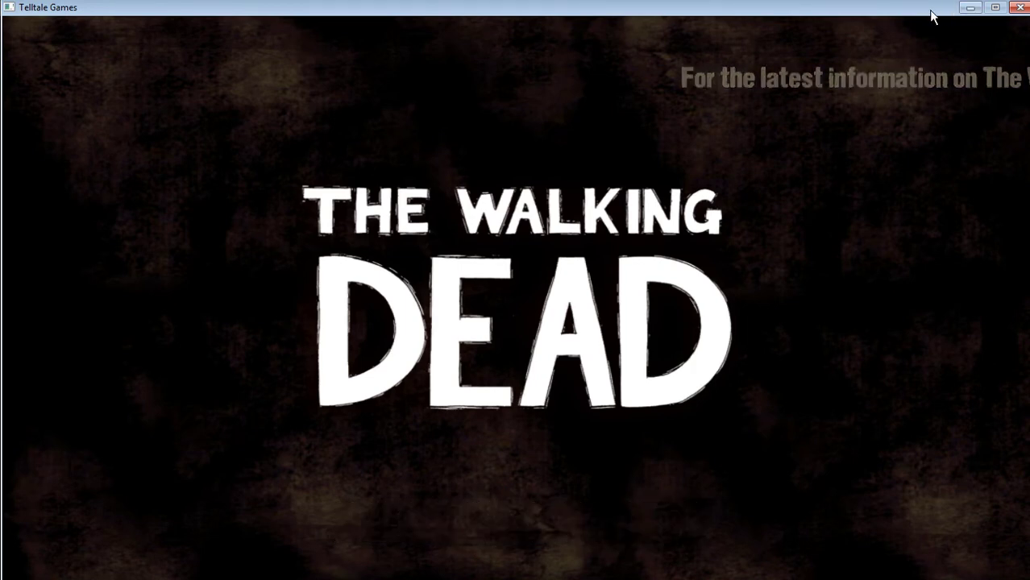
left_click_drag(931, 11, 926, 5)
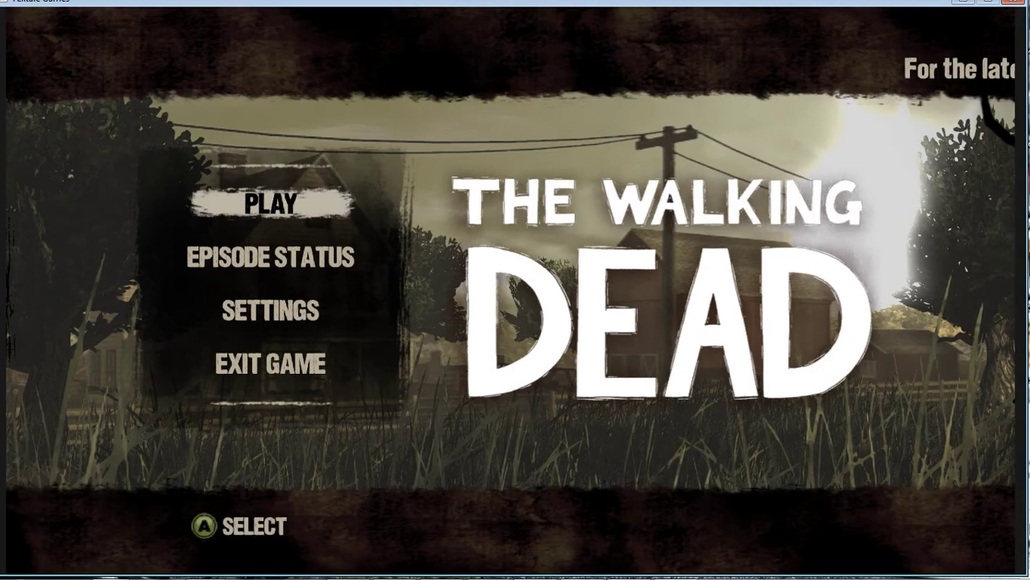
key("Return")
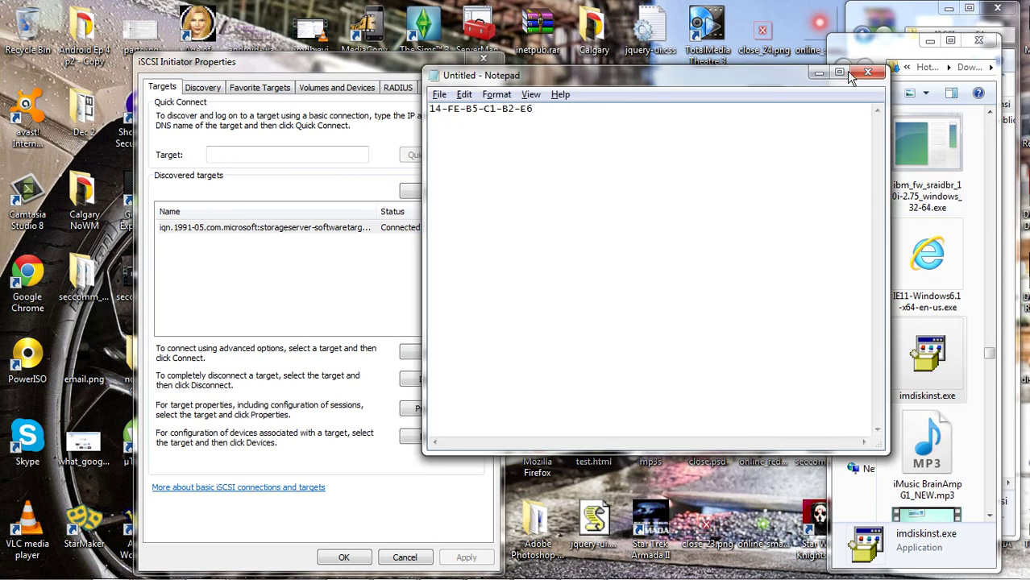
left_click(933, 19)
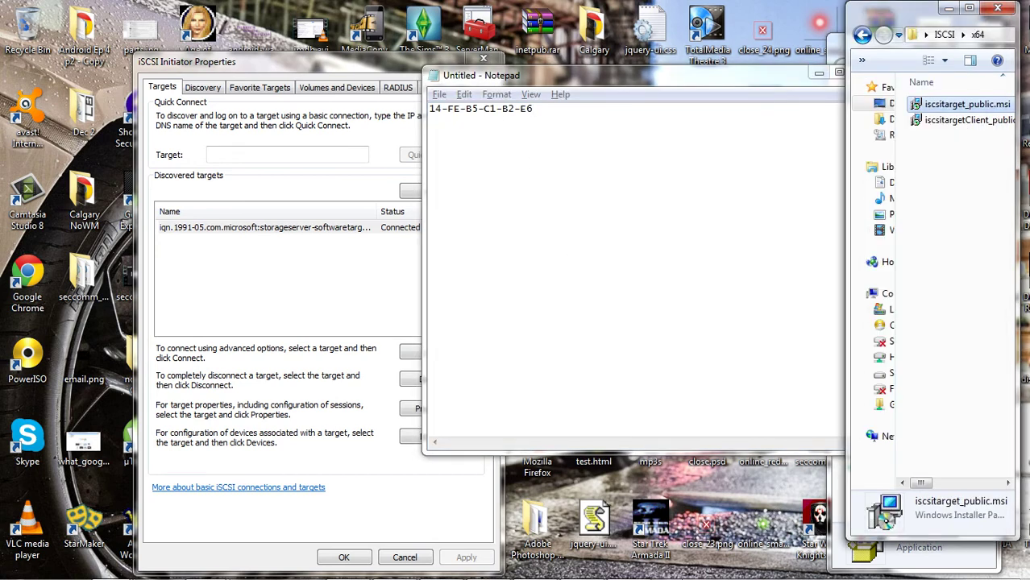
left_click(580, 567)
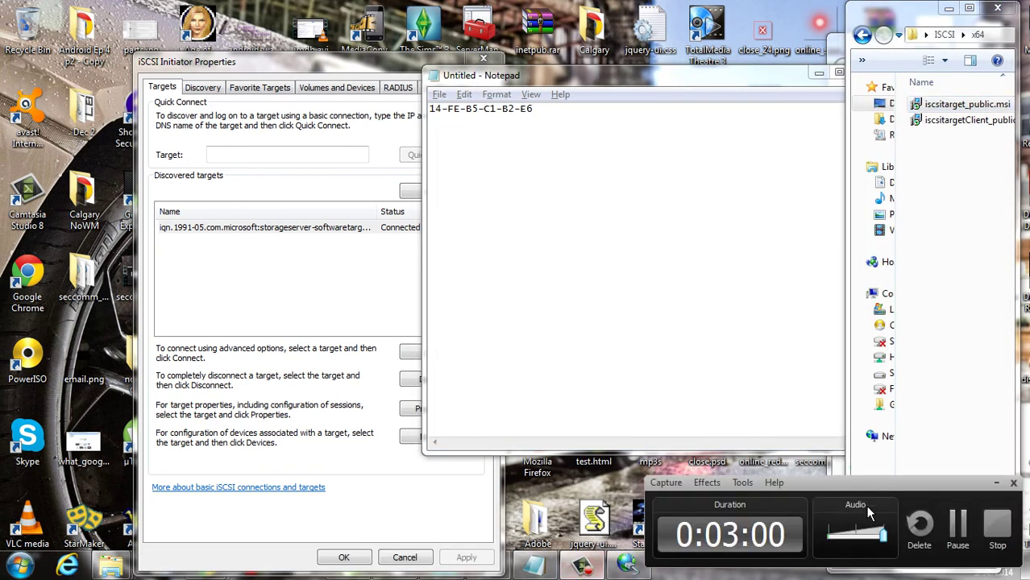